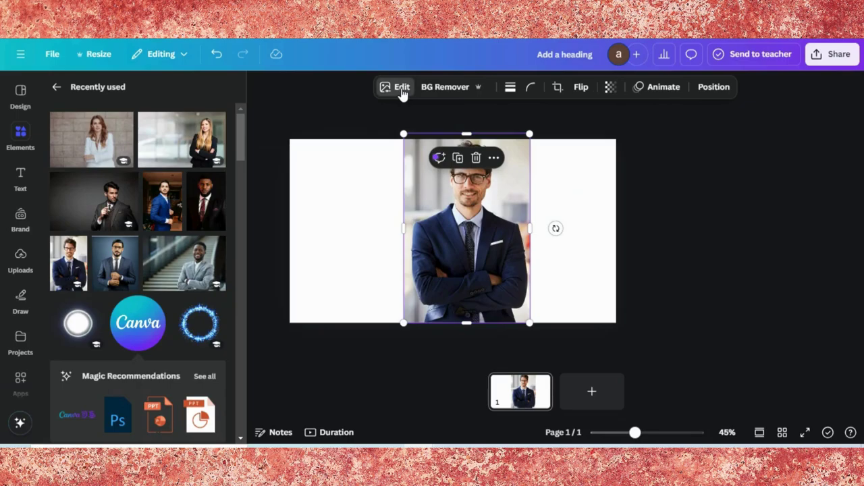
- Remove the background from the photo of the man with glasses, then enlarge the cutout and centre it on the page
click(402, 88)
click(445, 87)
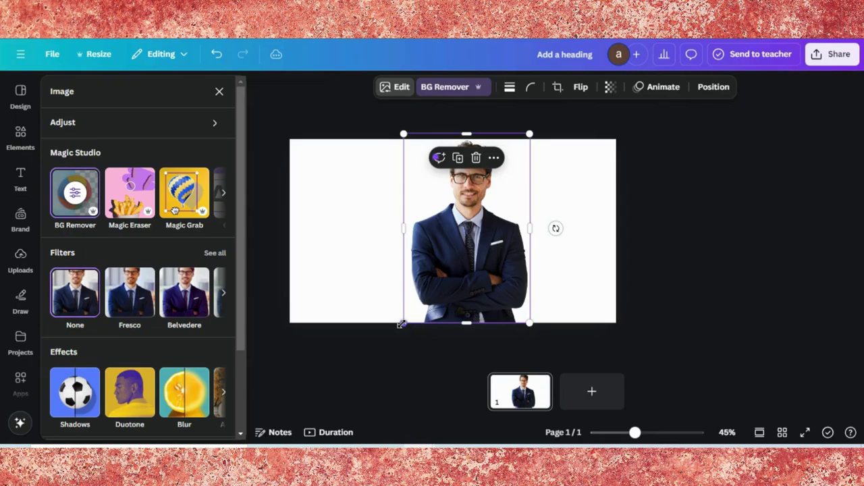
drag(403, 322, 343, 397)
mouse_move(440, 214)
mouse_down()
mouse_move(462, 255)
mouse_move(449, 224)
mouse_up()
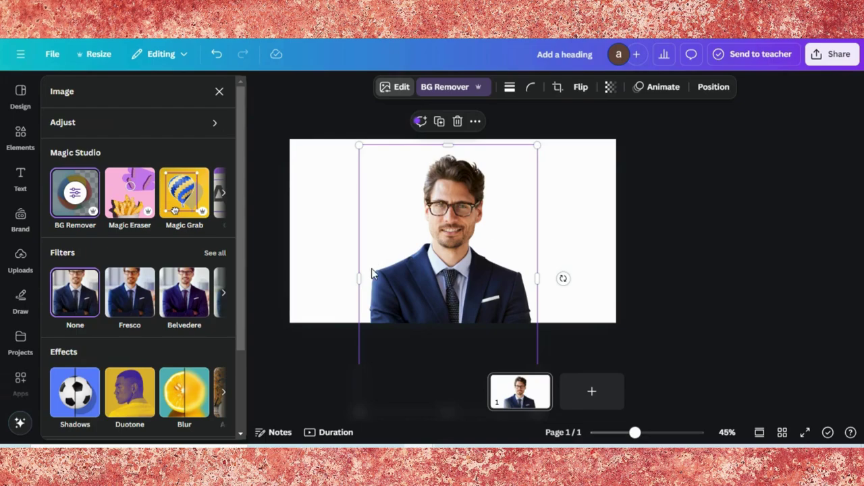
- Crop both sides of the cutout of the man with glasses to a narrow vertical strip around his face
drag(369, 277, 456, 254)
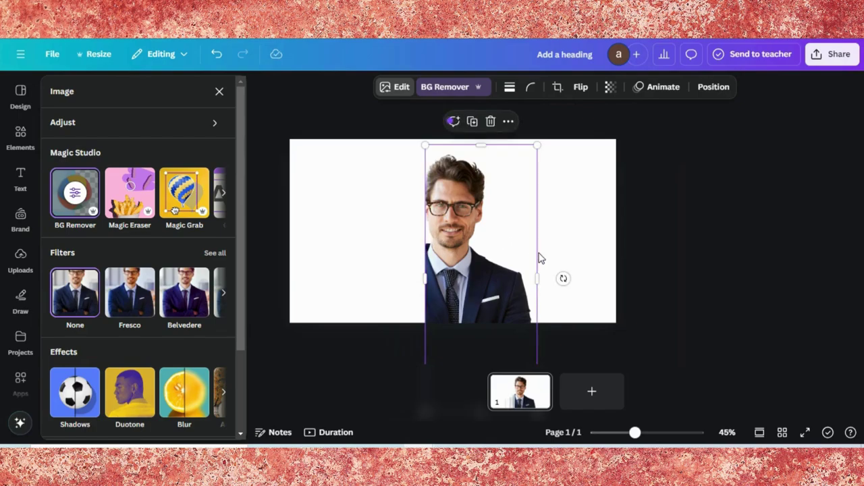
drag(511, 272, 481, 271)
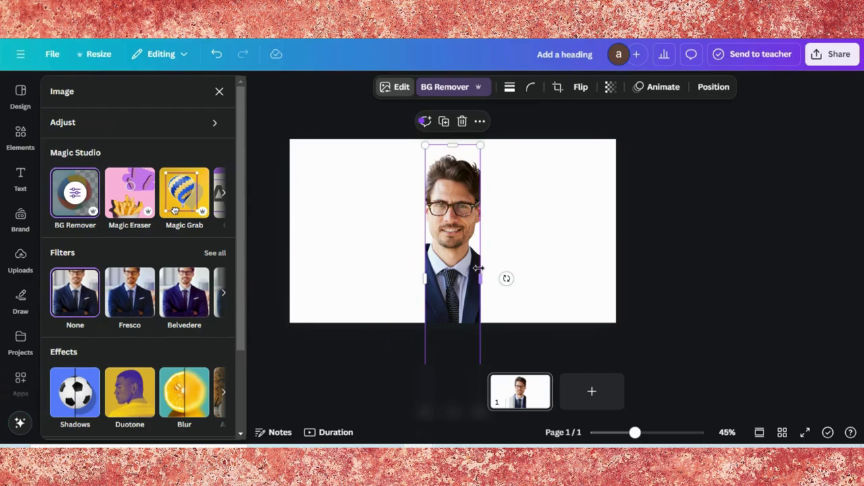
drag(483, 277, 484, 277)
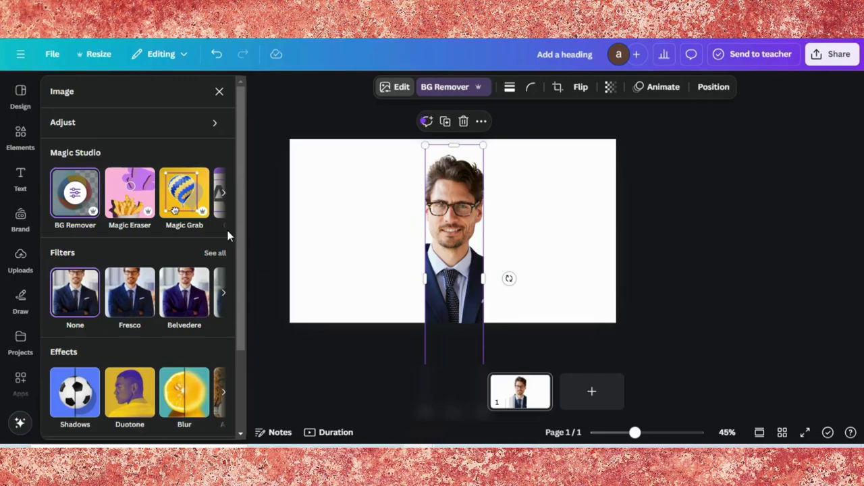
click(219, 91)
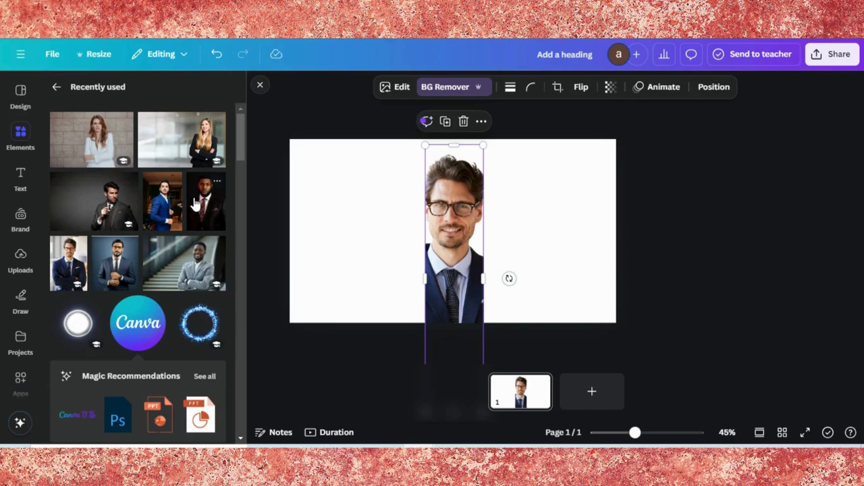
- Add the recently used photo of the man in the blue suit, remove its background and crop it to a narrow strip
click(162, 203)
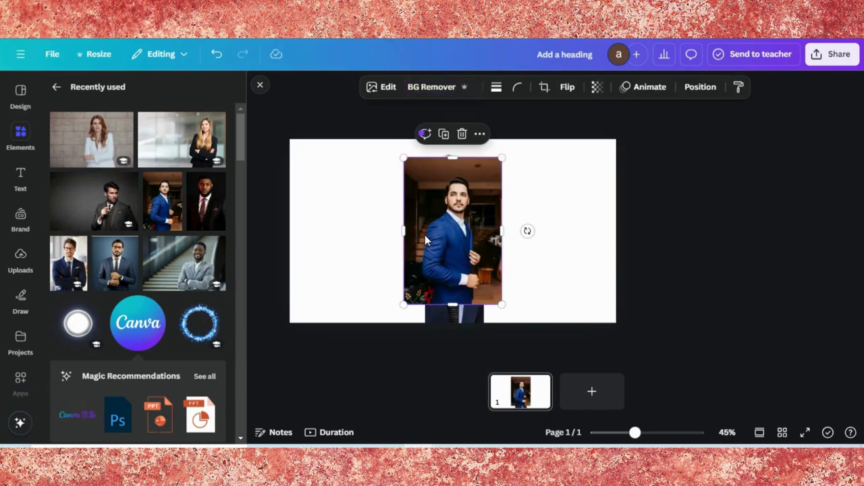
click(426, 87)
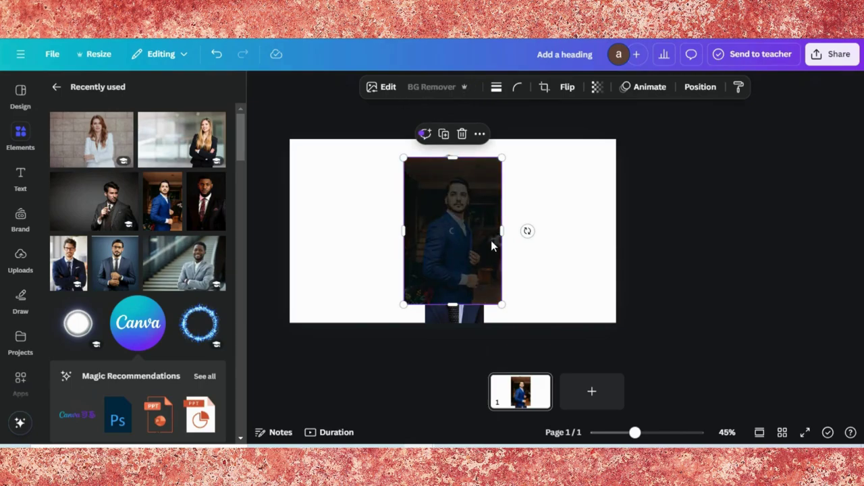
drag(454, 228, 496, 251)
drag(552, 249, 518, 247)
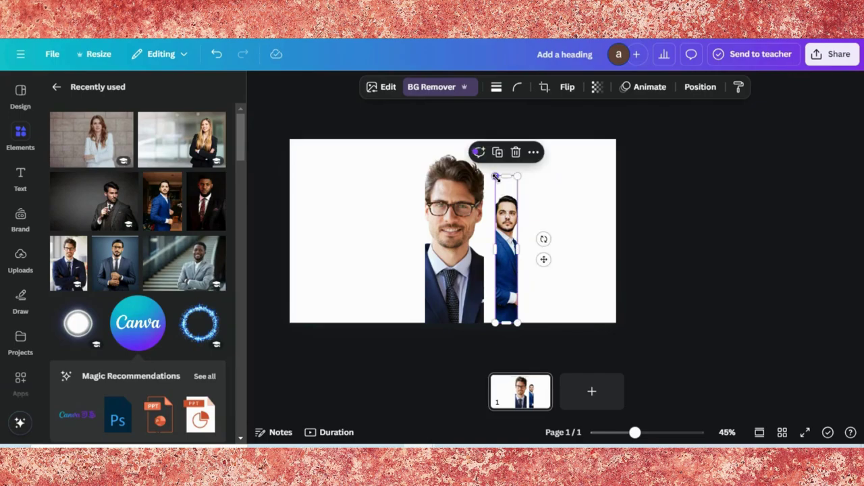
- Enlarge the blue-suited man's strip, trim its empty top and fit it directly against the right edge of the man with glasses
drag(496, 177, 491, 153)
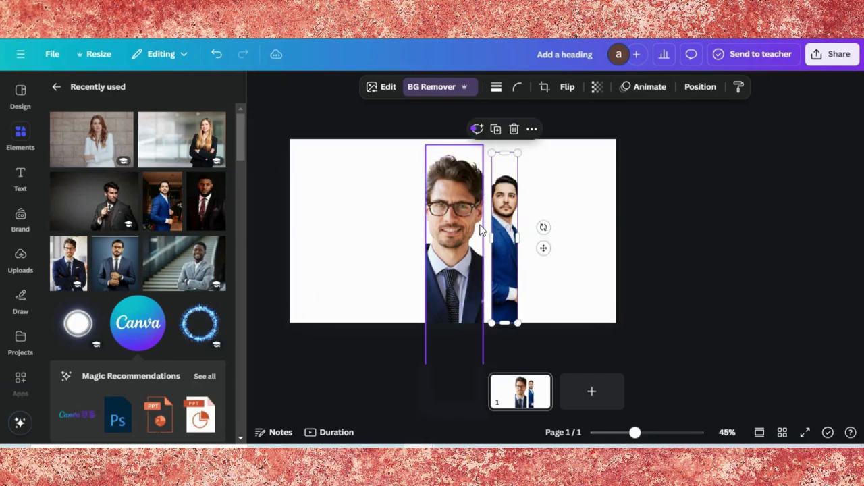
drag(518, 323, 753, 422)
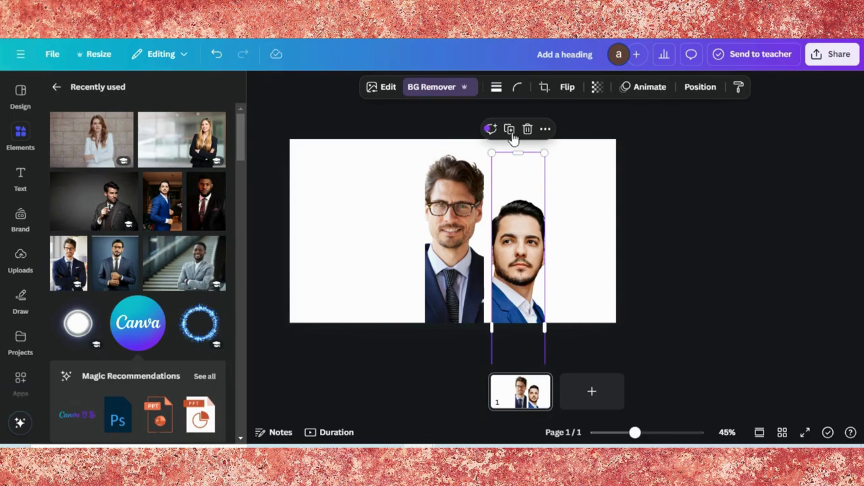
drag(518, 153, 518, 197)
drag(519, 232, 505, 212)
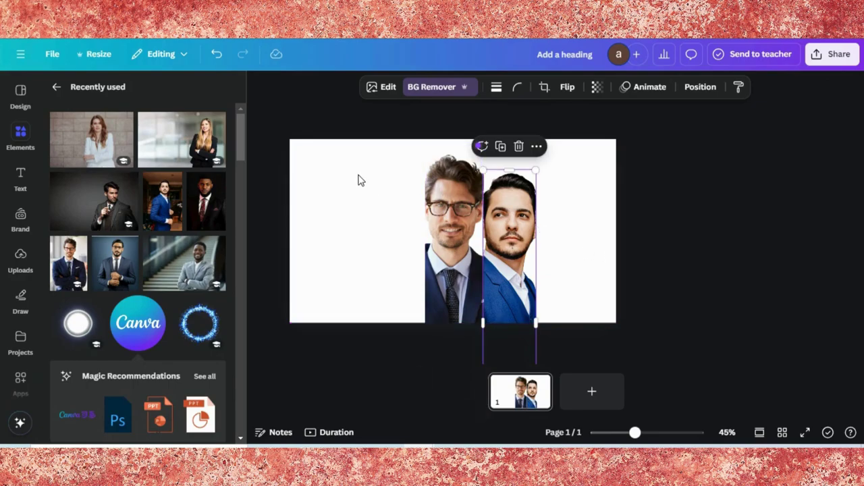
click(607, 212)
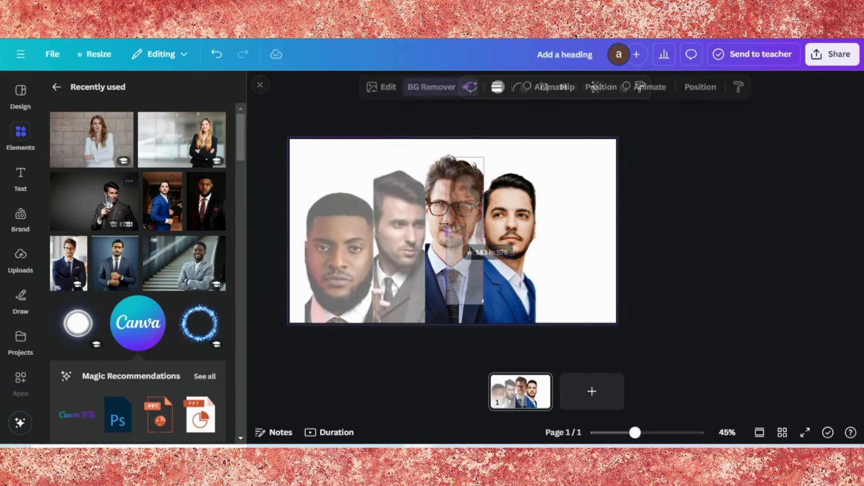
- Place the woman's cropped strip to the right of the blue-suited man, enlarging it and lowering it until her face lines up with the row
drag(449, 224, 553, 245)
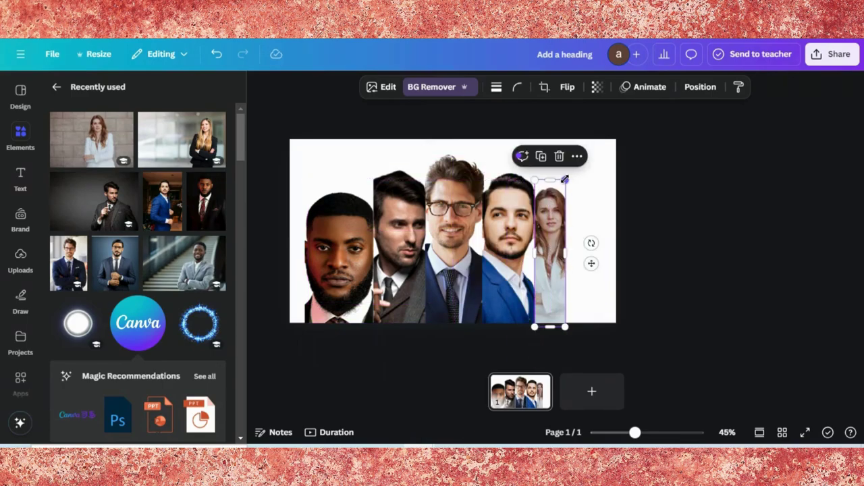
drag(565, 179, 712, 47)
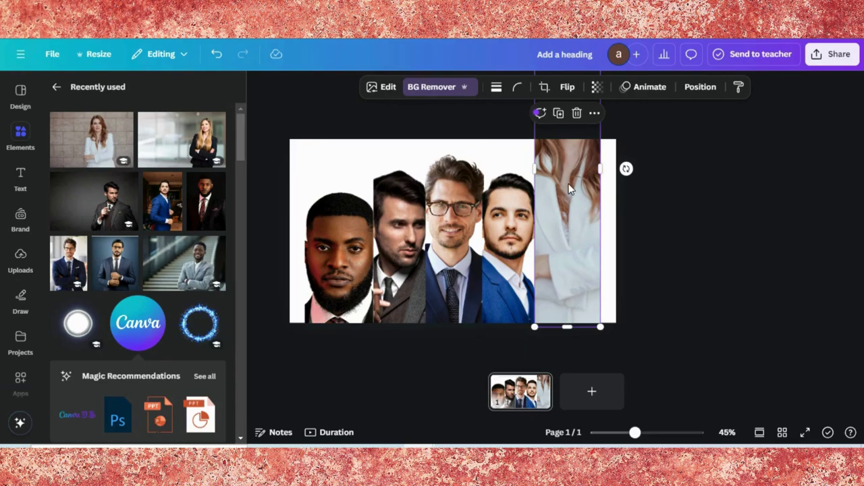
drag(569, 189, 565, 337)
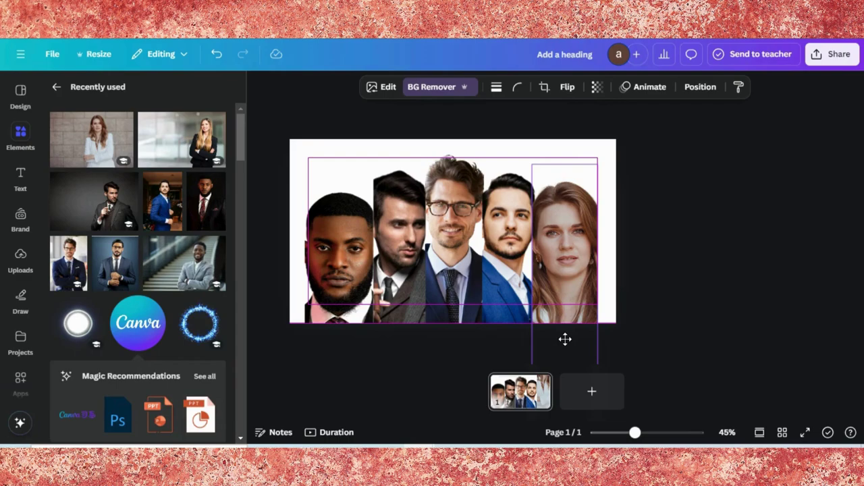
drag(565, 339, 564, 341)
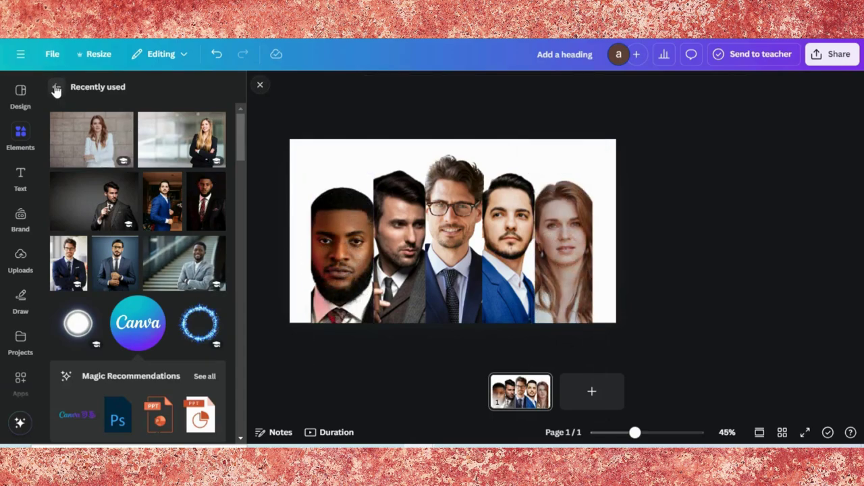
- Search the elements for "neon line" and limit the results to graphics
click(56, 90)
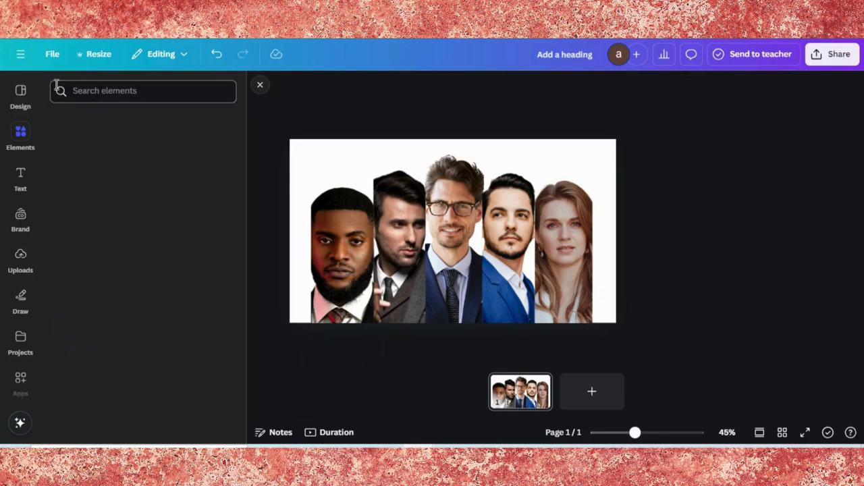
click(93, 92)
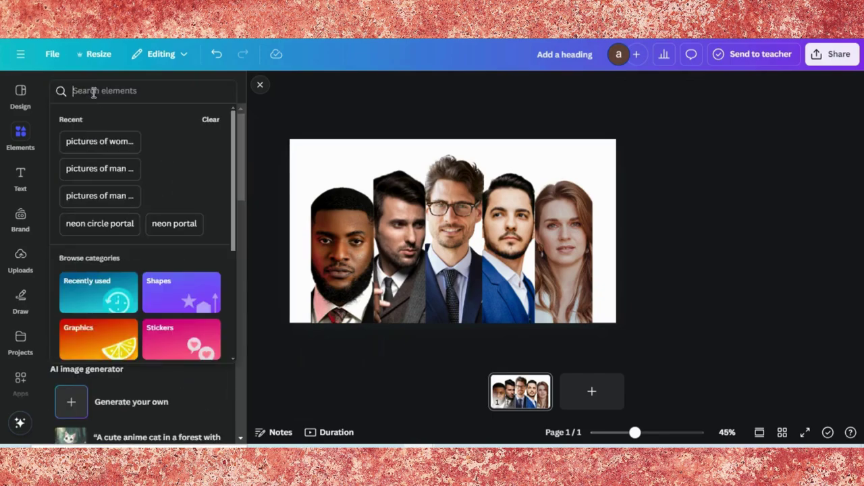
text(neon)
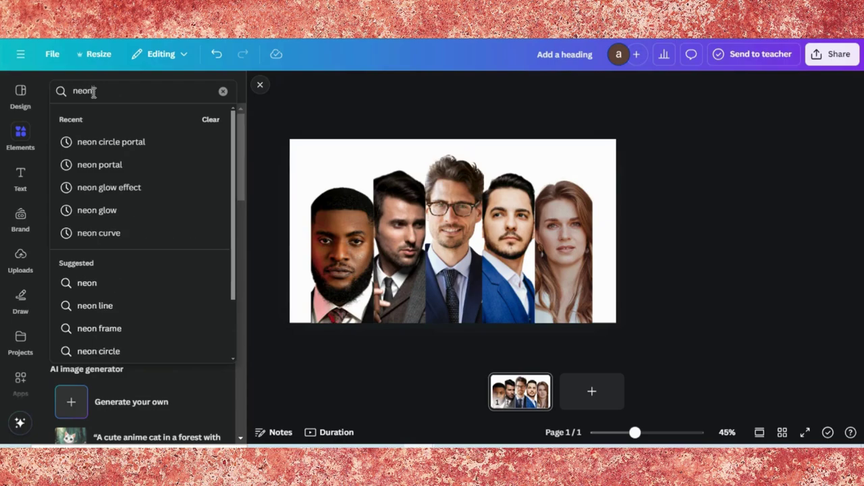
text( line4)
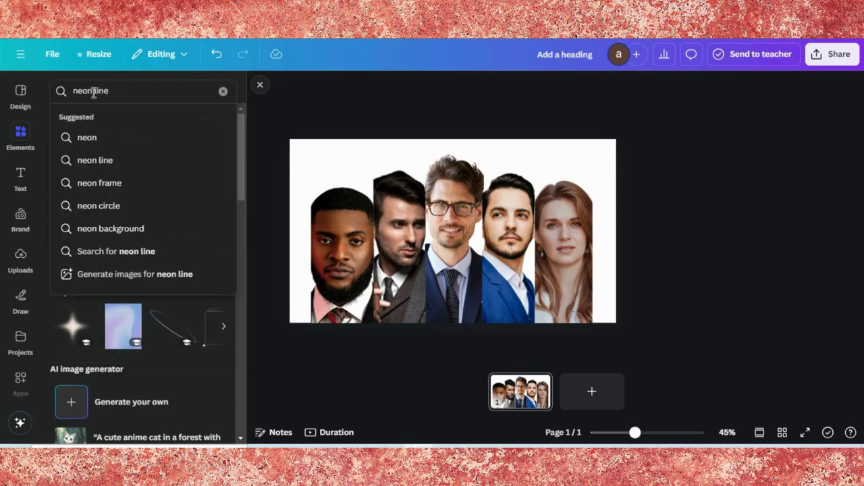
key(Return)
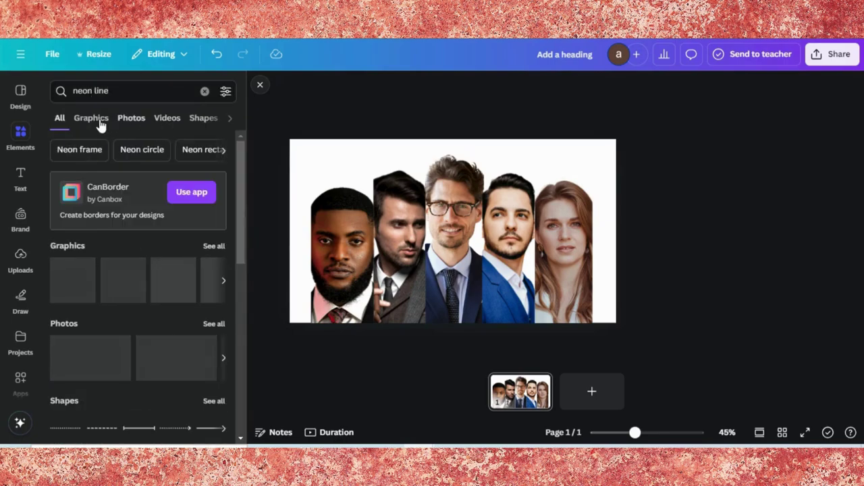
click(94, 118)
- Add the orange glowing line graphic and stand it upright between the first and second portraits
scroll(139, 279, down, 3)
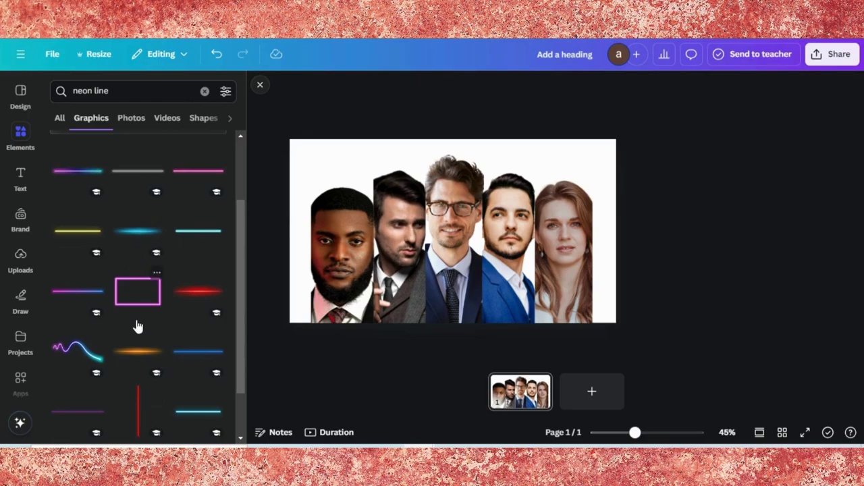
click(136, 353)
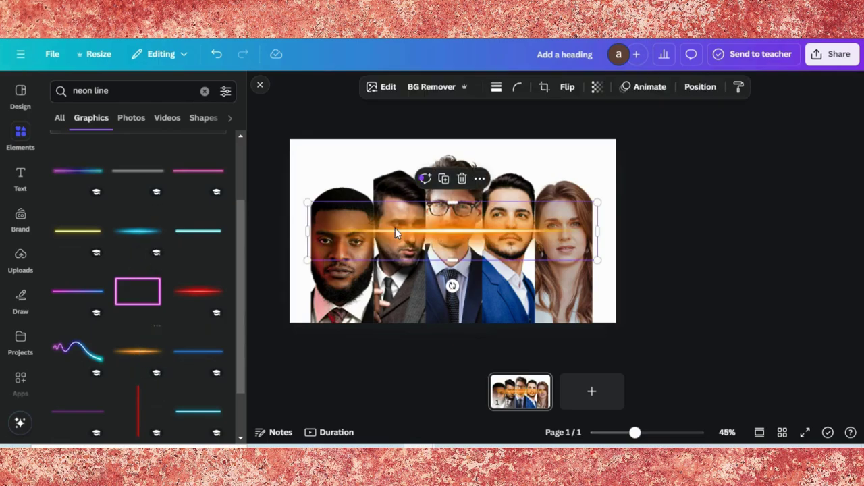
drag(452, 284, 380, 233)
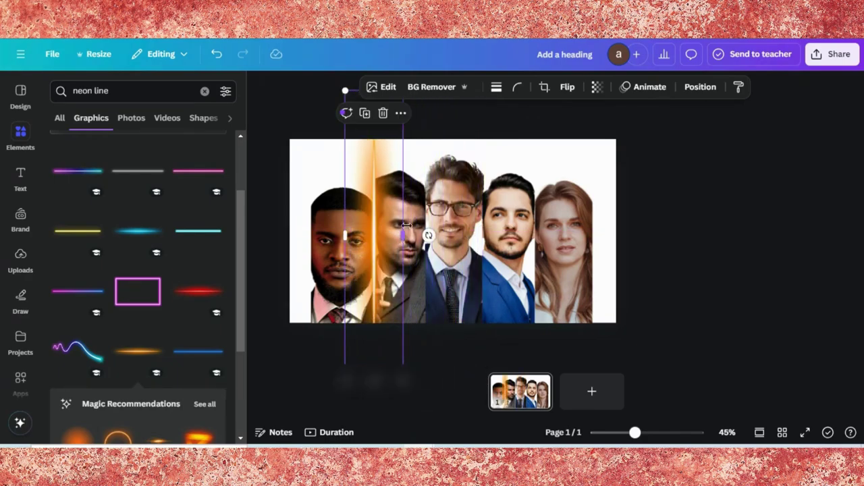
- Duplicate the vertical orange line and place one copy on each of the three remaining seams between the portraits
click(364, 113)
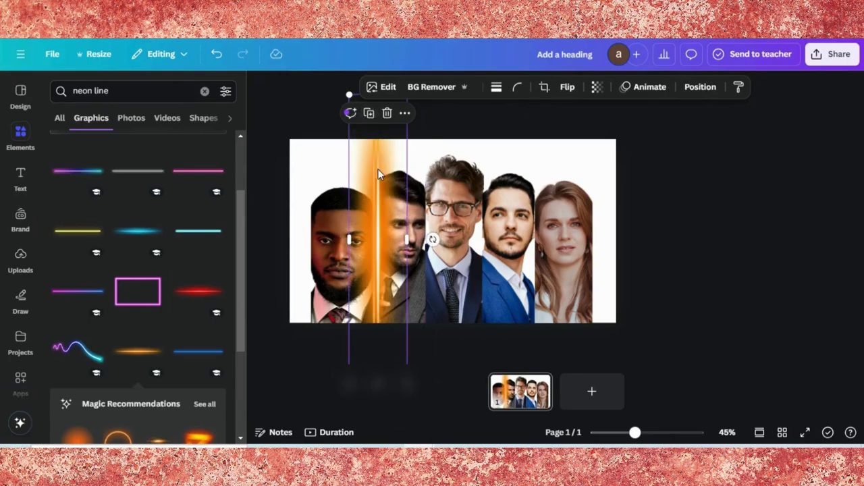
drag(407, 177, 421, 172)
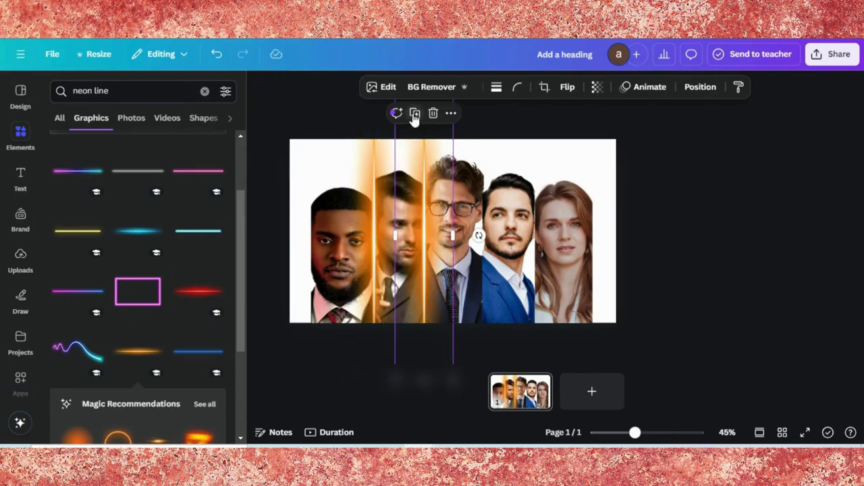
click(414, 113)
drag(478, 204, 489, 203)
click(475, 114)
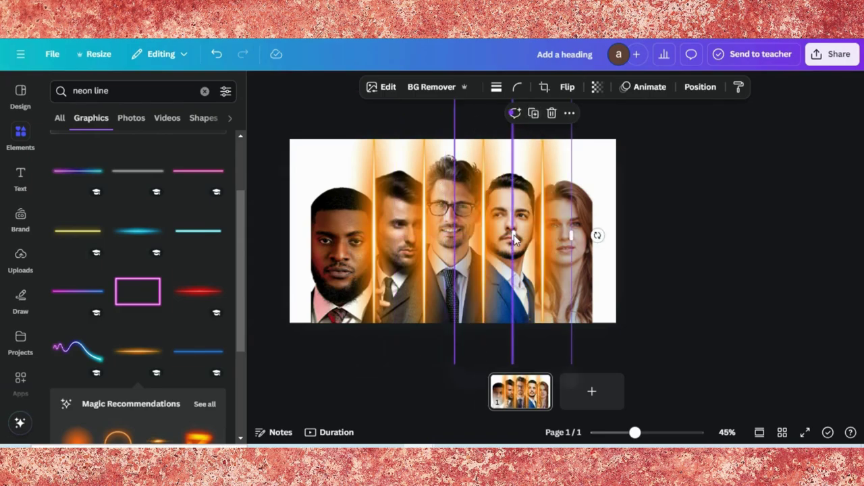
drag(544, 243, 539, 243)
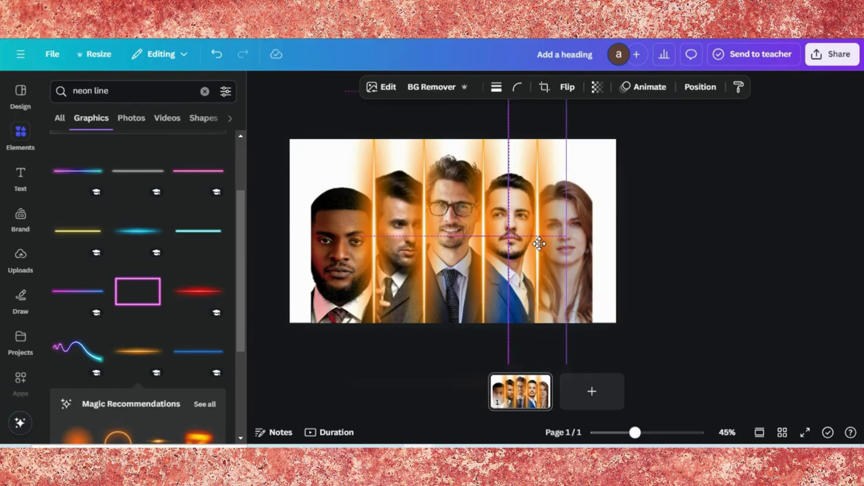
- Place further copies of the orange line along the outer edges of the first and last portraits
click(375, 176)
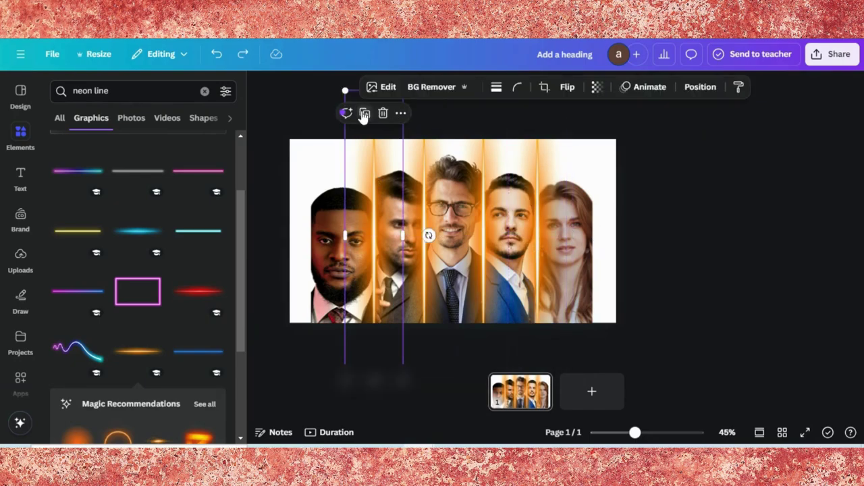
drag(374, 175, 594, 224)
click(700, 234)
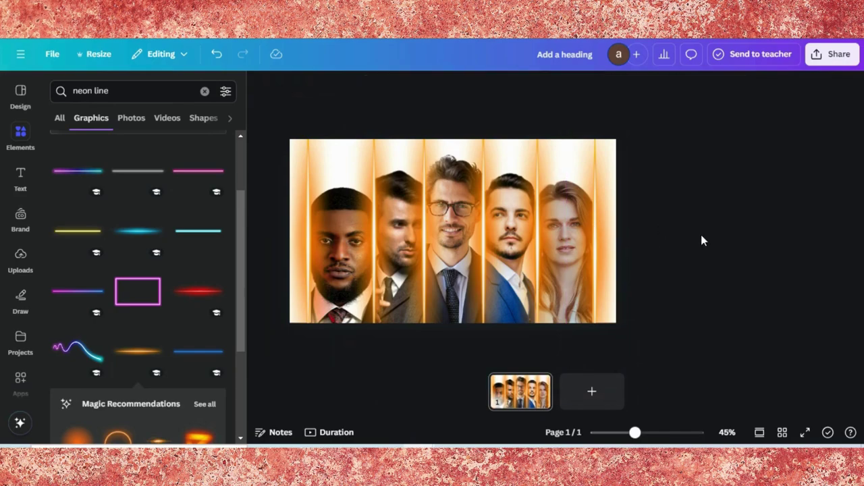
click(602, 231)
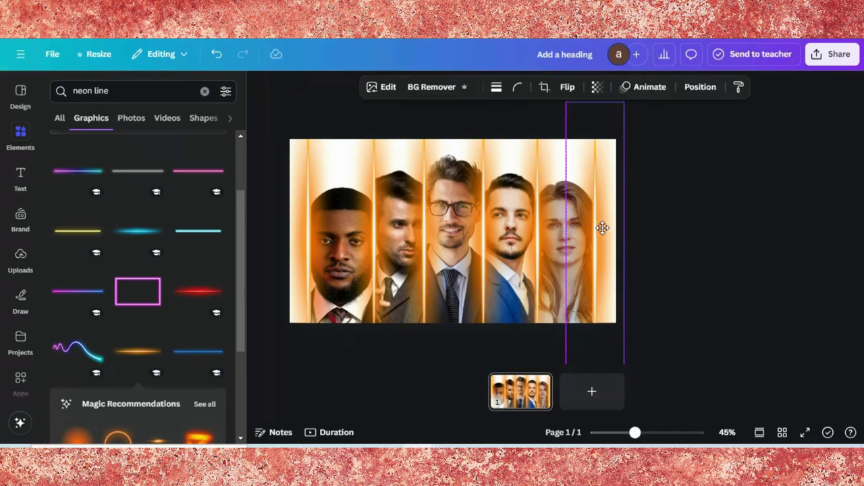
drag(603, 228, 603, 211)
click(270, 267)
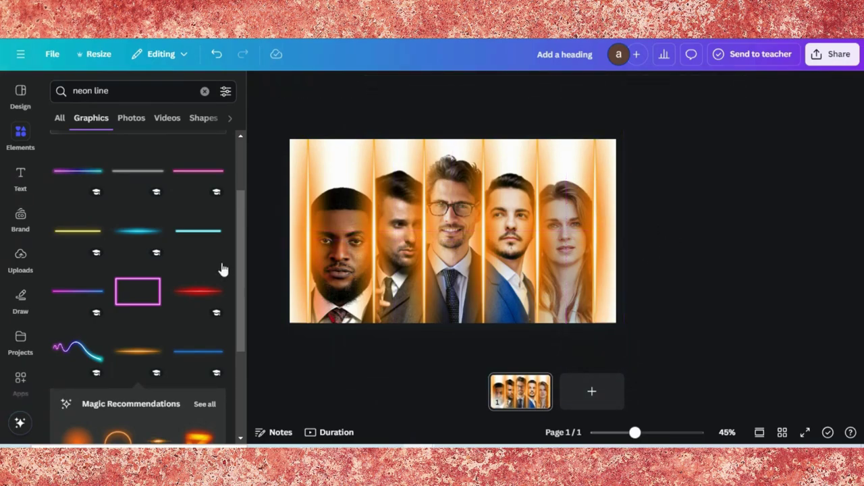
- Search the graphics for "gradient"
click(133, 88)
text(gradient)
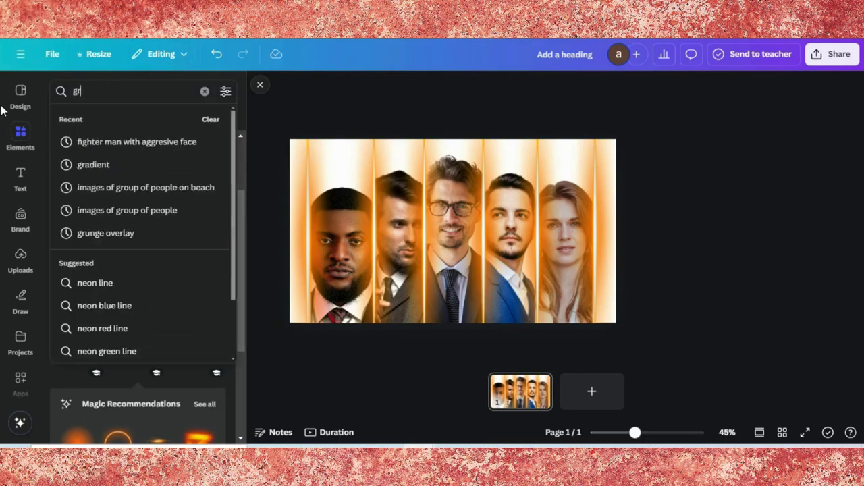
key(Return)
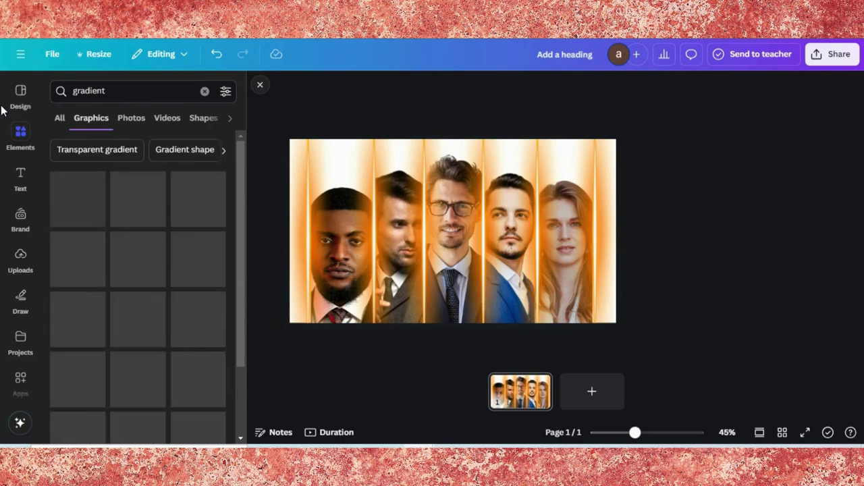
- Add the orange fade gradient graphic, enlarge it past the page's width, and lower it over the bottom half of the portraits
scroll(135, 270, down, 5)
click(78, 240)
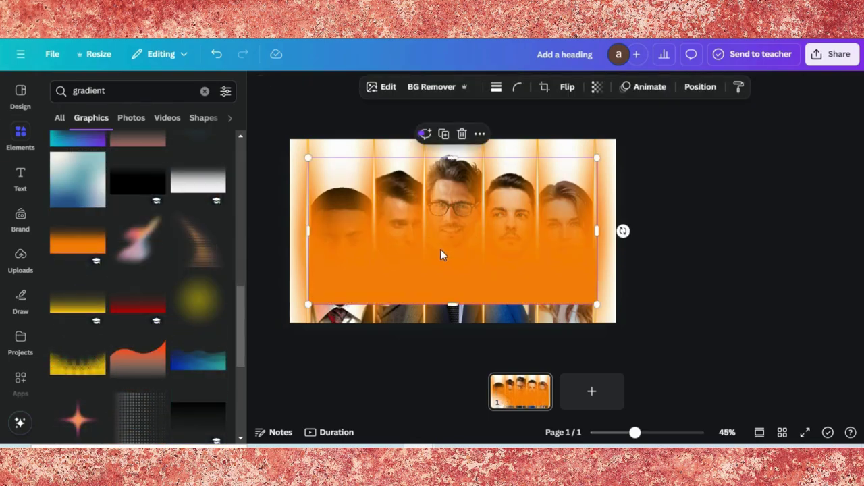
drag(440, 249, 415, 307)
drag(571, 216, 661, 214)
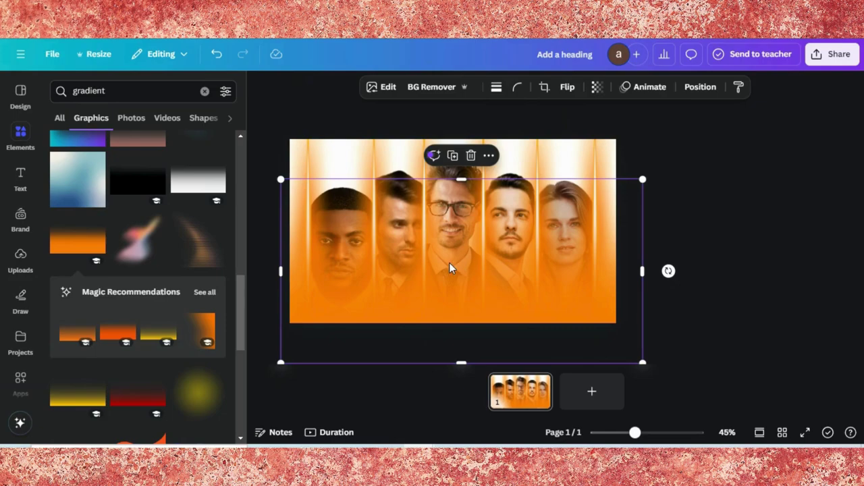
drag(450, 268, 447, 273)
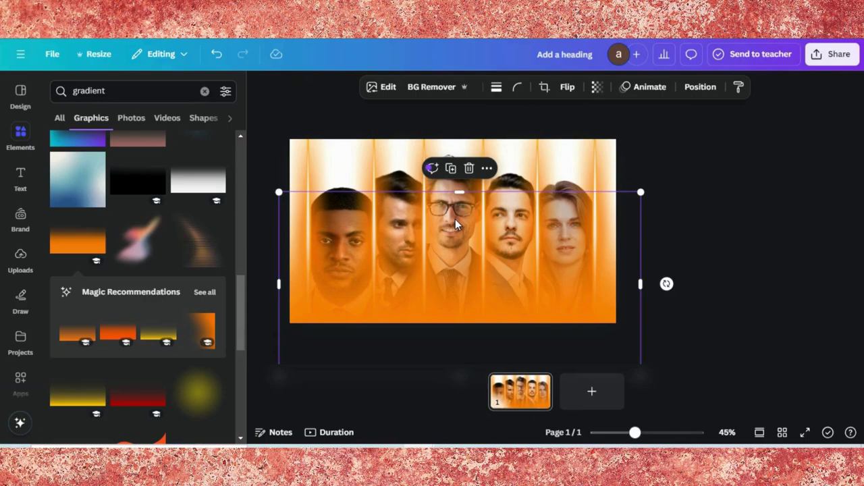
drag(459, 261, 456, 290)
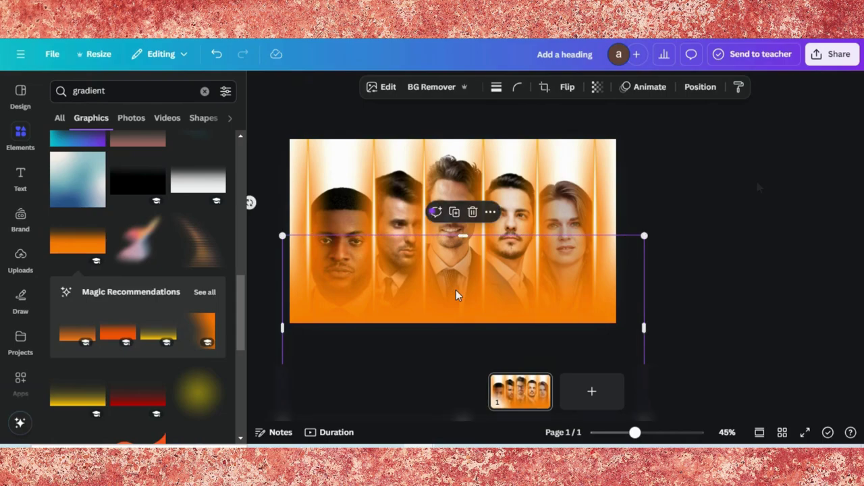
click(795, 149)
- Download the finished design as a PNG at 1,280 × 720 px
click(834, 57)
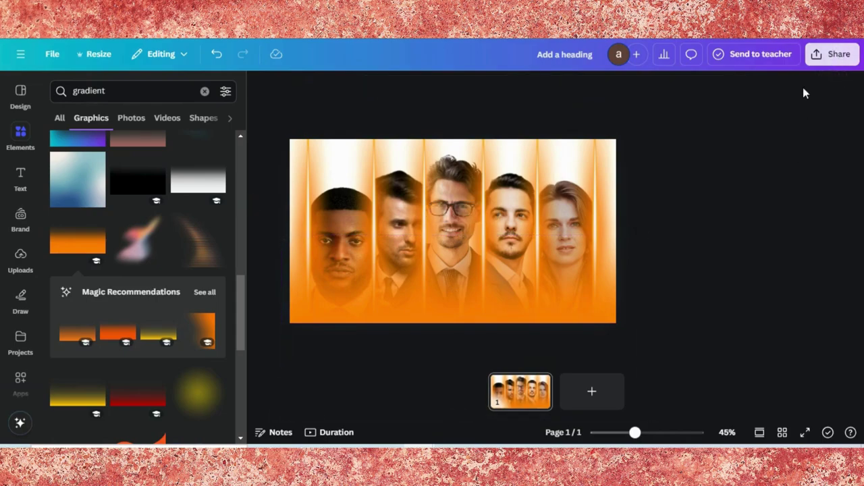
click(659, 286)
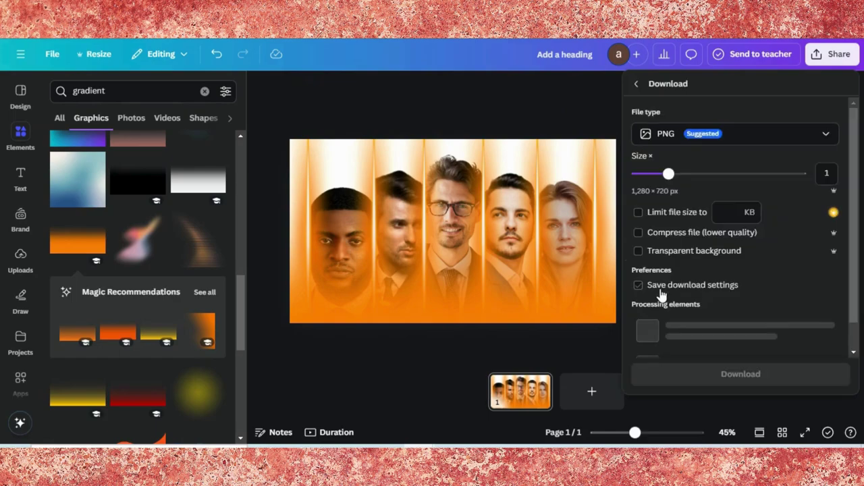
click(696, 310)
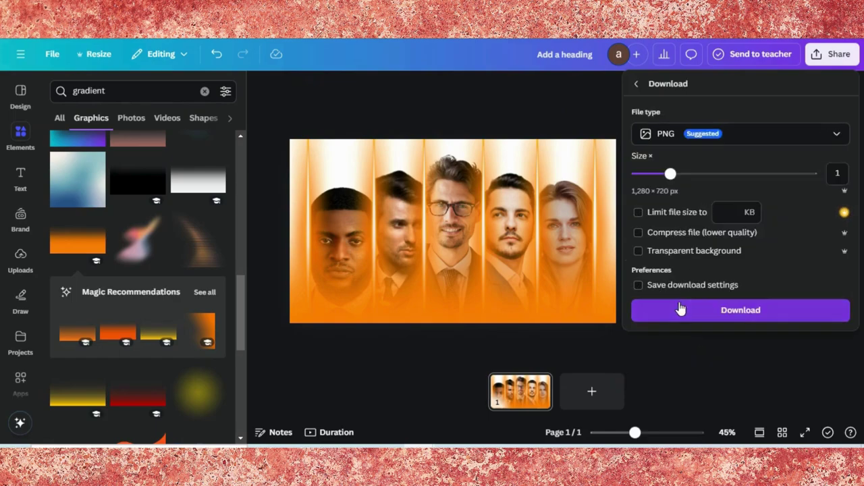